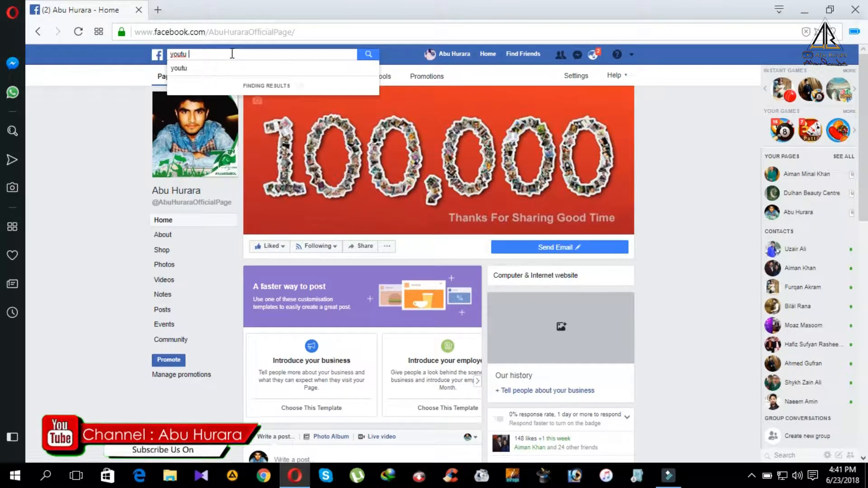
# Step: Search Facebook for "youtube tab" and open the Youtube Tab app page with 744K likes
pyautogui.write('be ')
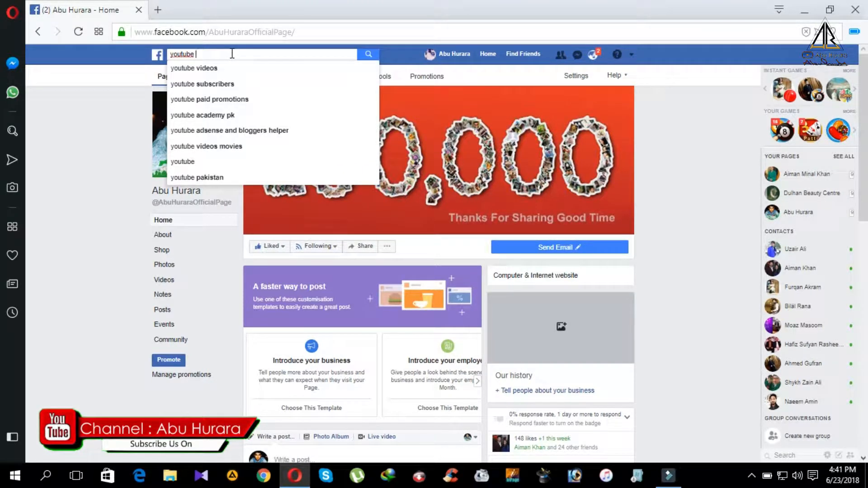
pyautogui.write('ta')
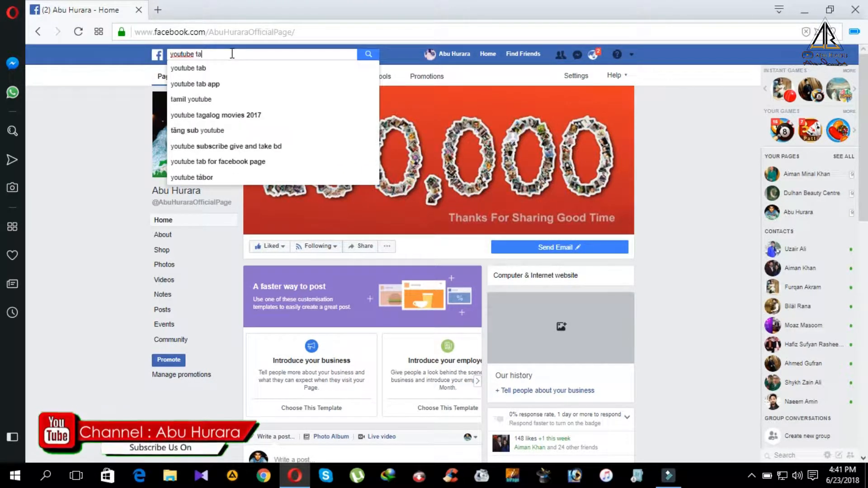
pyautogui.write('b')
pyautogui.press('Return')
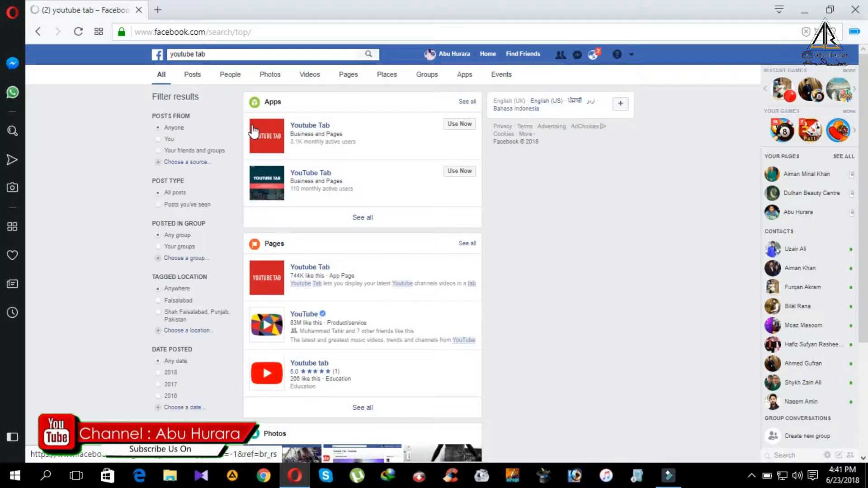
pyautogui.moveTo(254, 131)
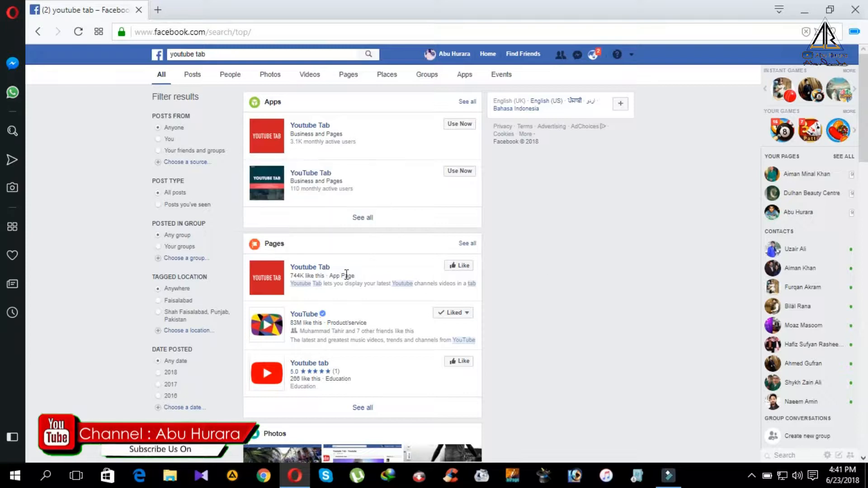
pyautogui.click(320, 270)
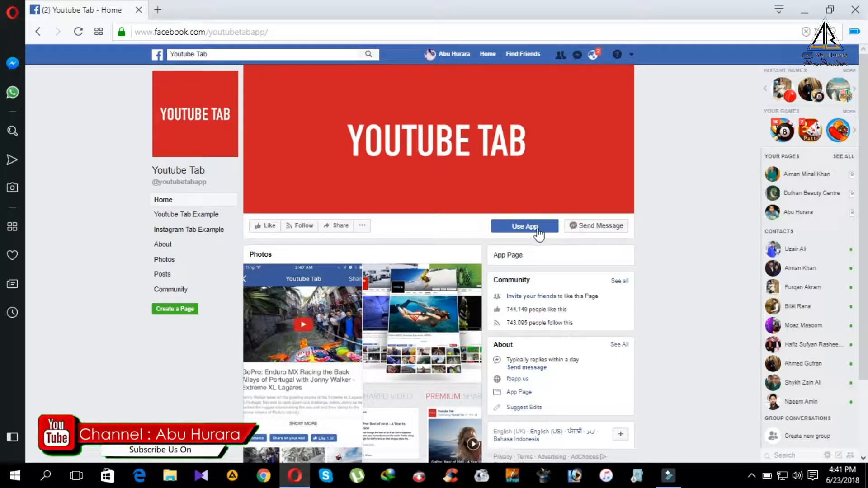
# Step: Like the Youtube Tab page and add its app as a page tab to the channel owner's Facebook page
pyautogui.click(269, 227)
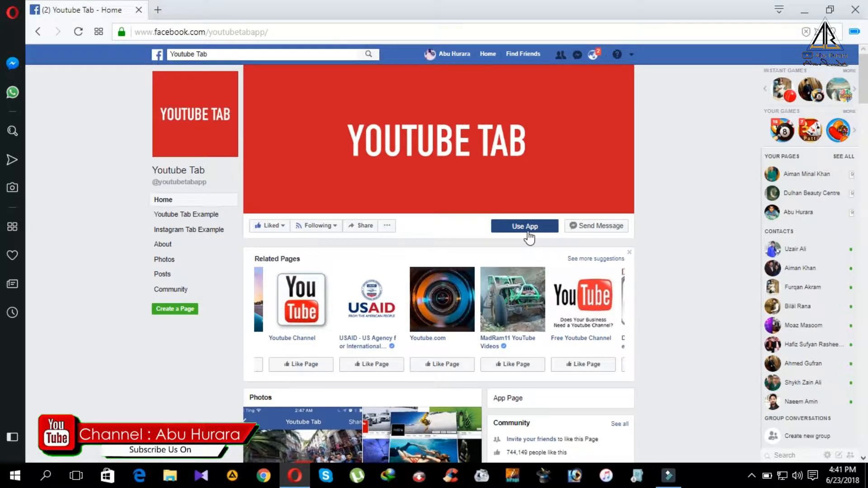
pyautogui.click(527, 227)
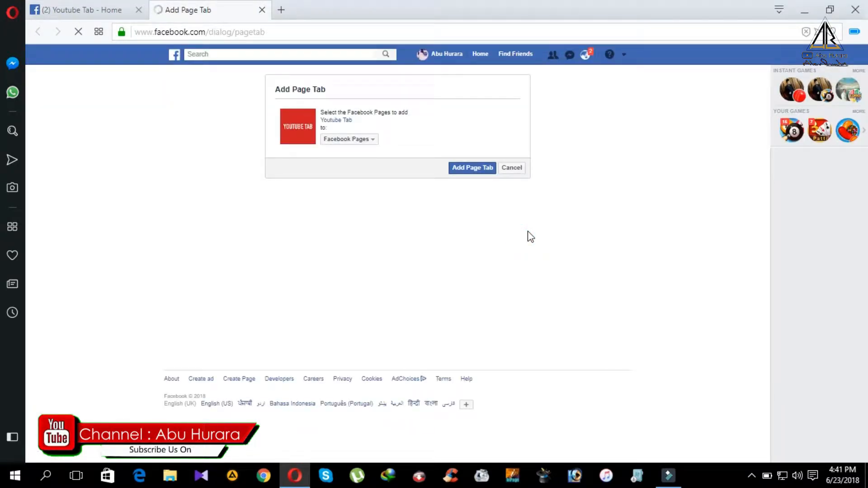
pyautogui.click(373, 140)
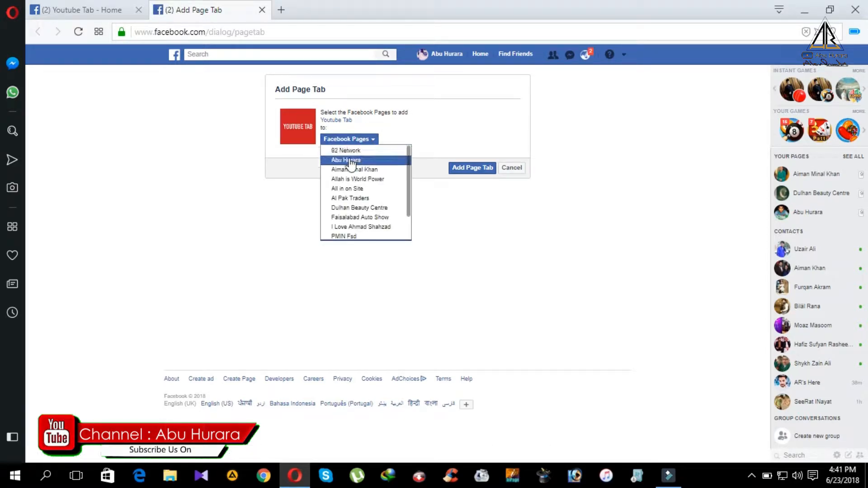
pyautogui.click(357, 161)
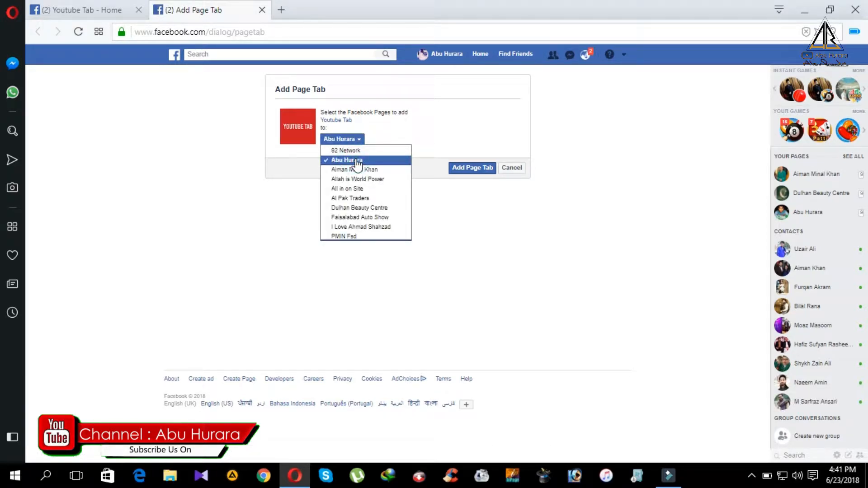
pyautogui.click(474, 194)
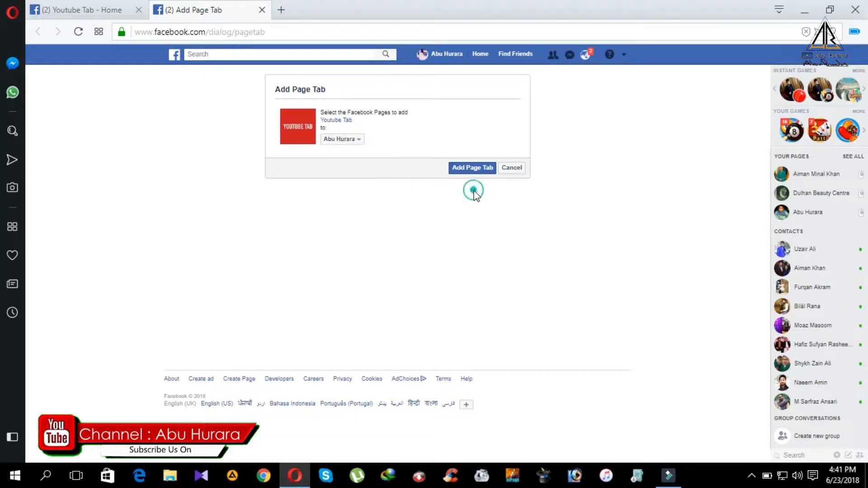
pyautogui.click(488, 173)
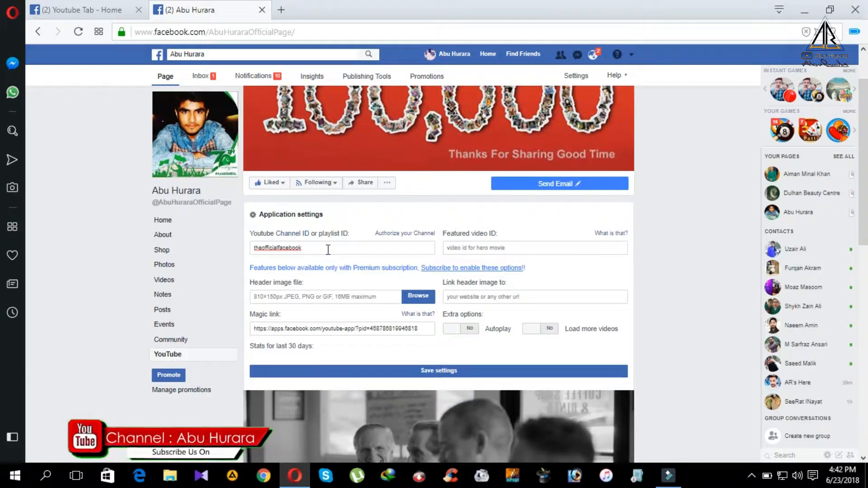
# Step: Switch to Chrome, open the owner's YouTube channel page and copy the channel ID from its address
pyautogui.click(272, 480)
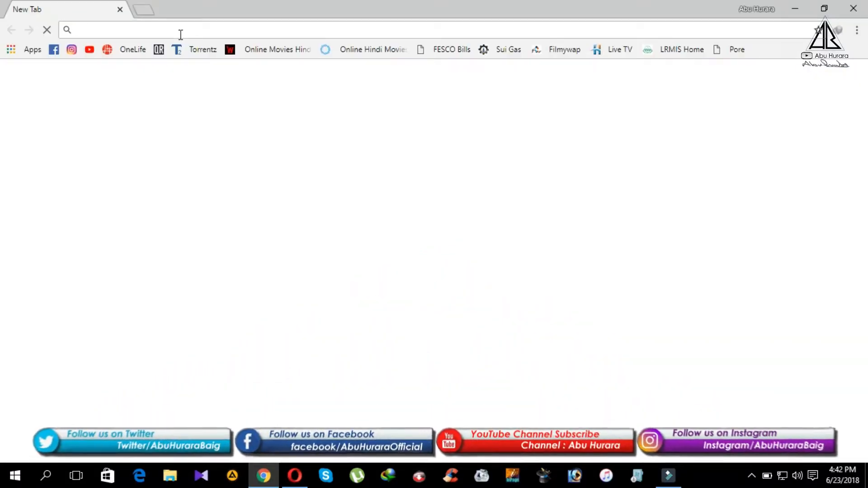
pyautogui.click(89, 51)
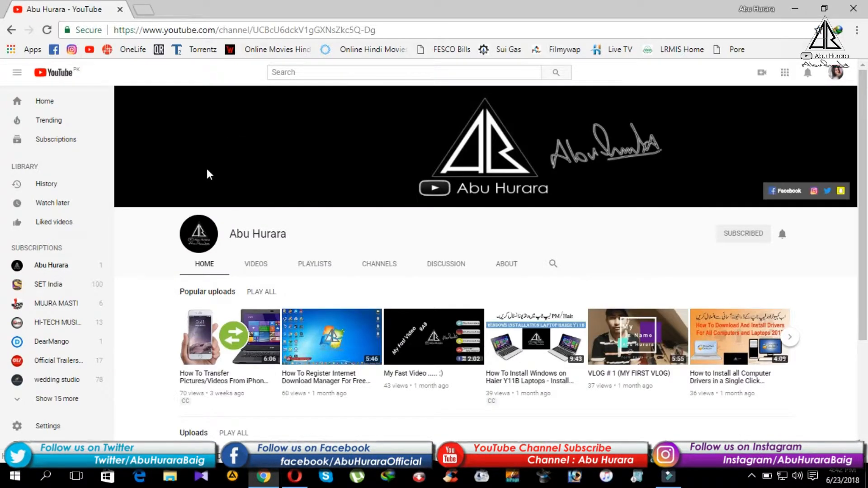
pyautogui.moveTo(254, 30); pyautogui.dragTo(364, 32)
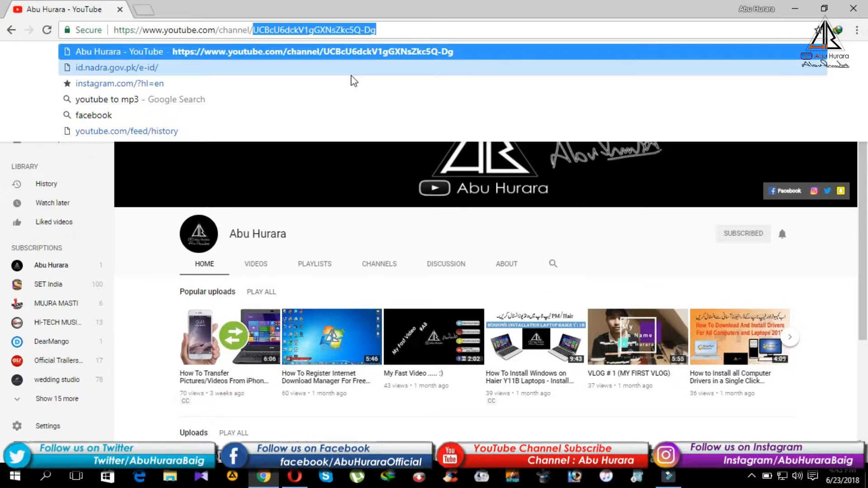
# Step: Switch back to Opera and replace the Youtube Channel ID or playlist ID in the application settings with the copied channel ID
pyautogui.click(296, 477)
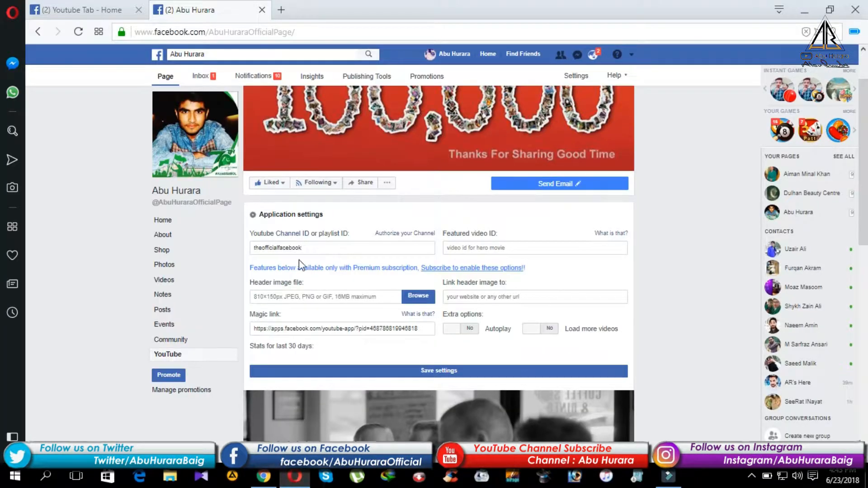
pyautogui.moveTo(200, 253); pyautogui.dragTo(196, 253)
pyautogui.write('UCBcU8dckV1gGXNsZkc5Q-Dg')
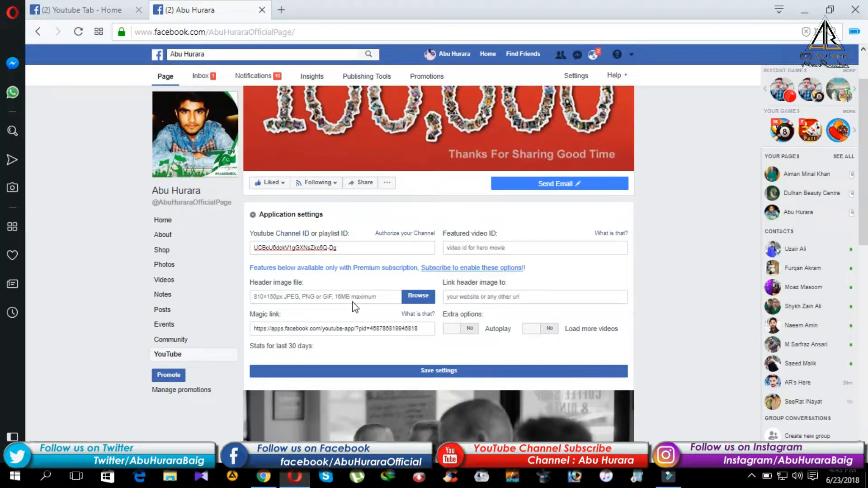
# Step: Choose the PNG image Sub Logo from the You Tube > Pic > Sub Btn folder on the Softwares (F:) drive as the header image file
pyautogui.click(415, 297)
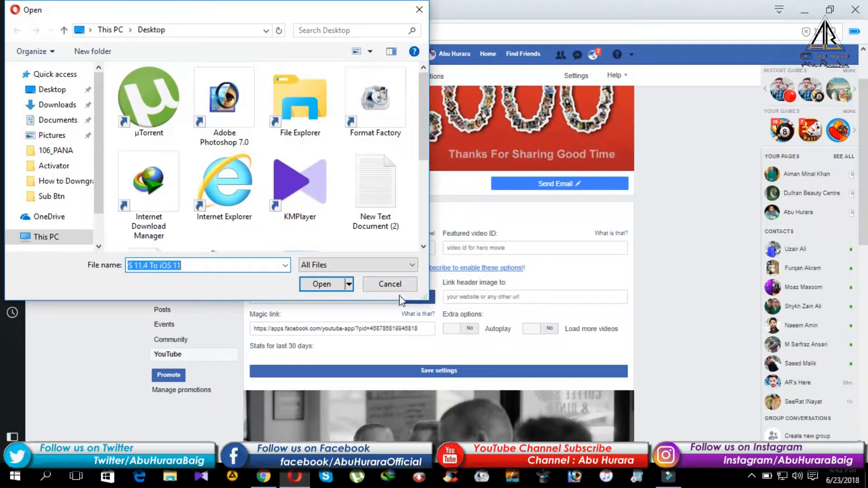
pyautogui.click(50, 217)
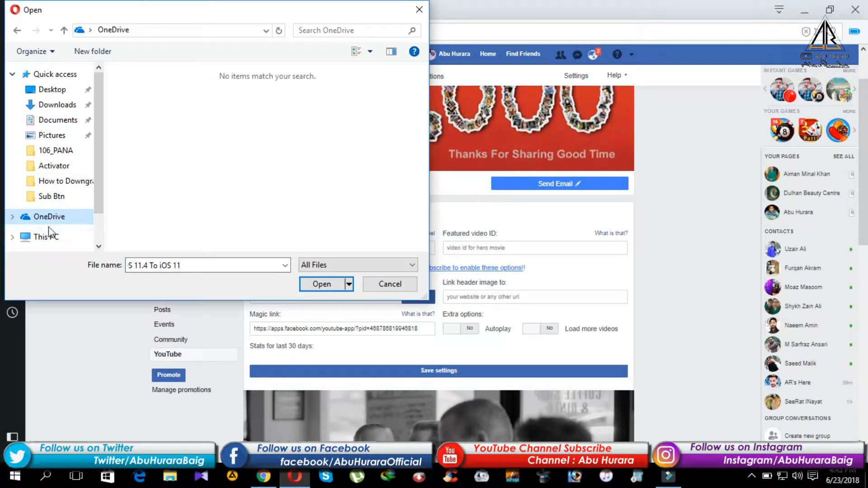
pyautogui.click(46, 237)
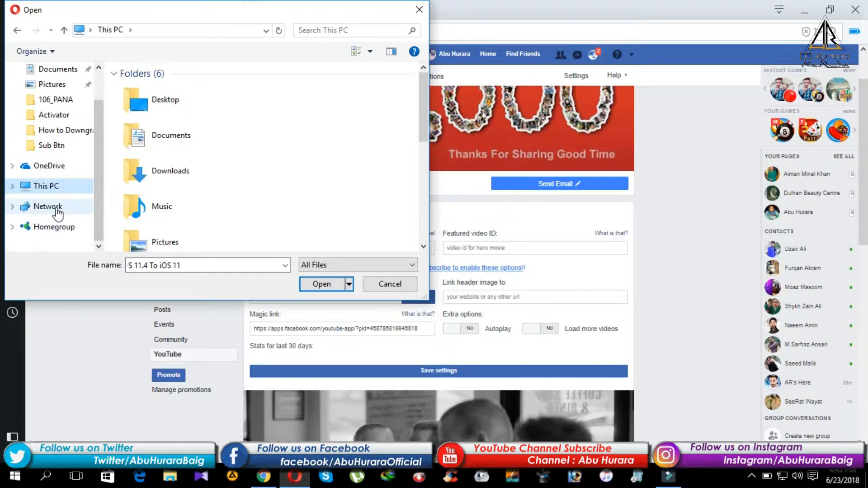
pyautogui.scroll(-5, 135, 186)
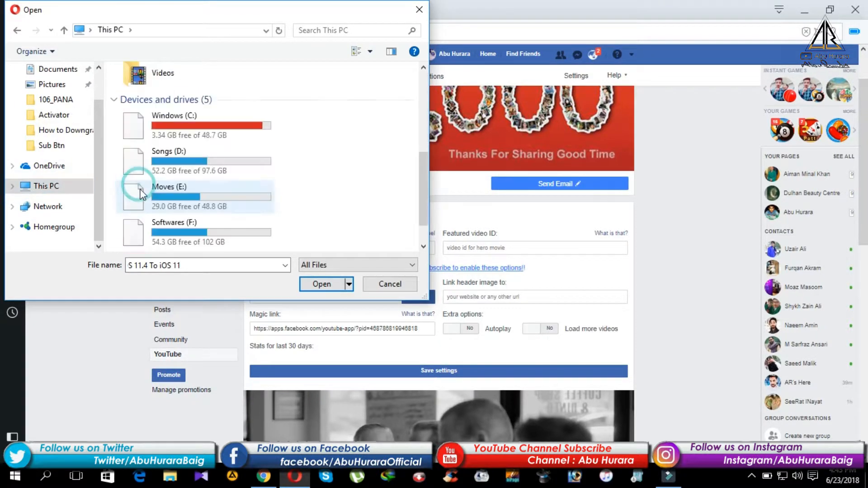
pyautogui.doubleClick(143, 195)
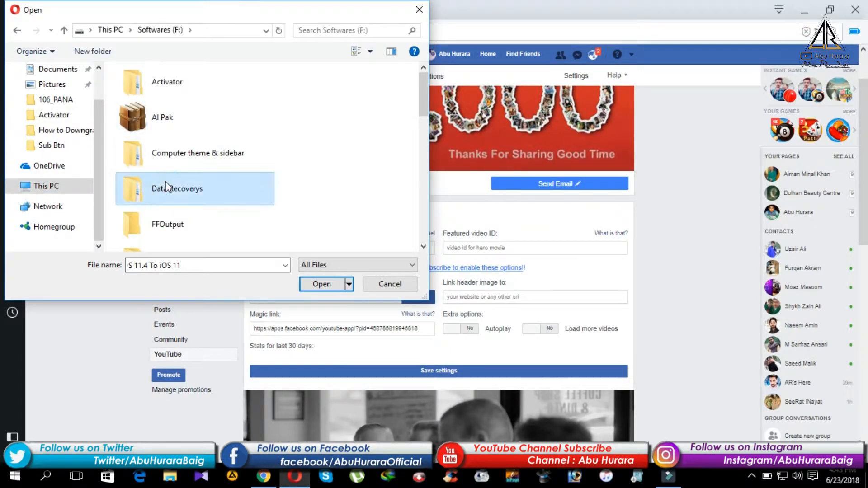
pyautogui.scroll(-3, 165, 189)
pyautogui.scroll(-3, 166, 183)
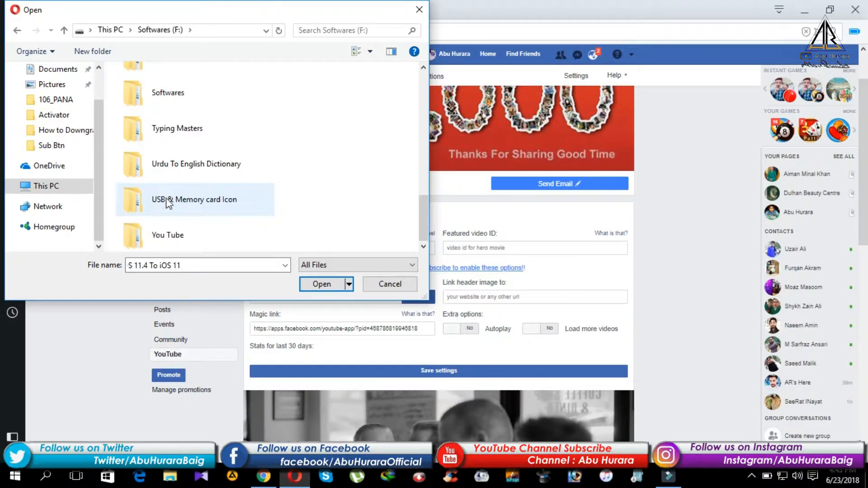
pyautogui.click(158, 228)
pyautogui.doubleClick(158, 228)
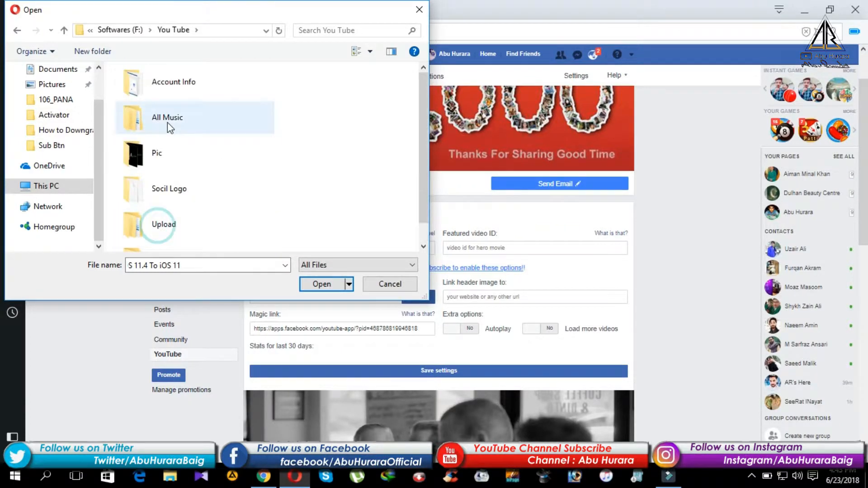
pyautogui.doubleClick(170, 162)
pyautogui.doubleClick(225, 104)
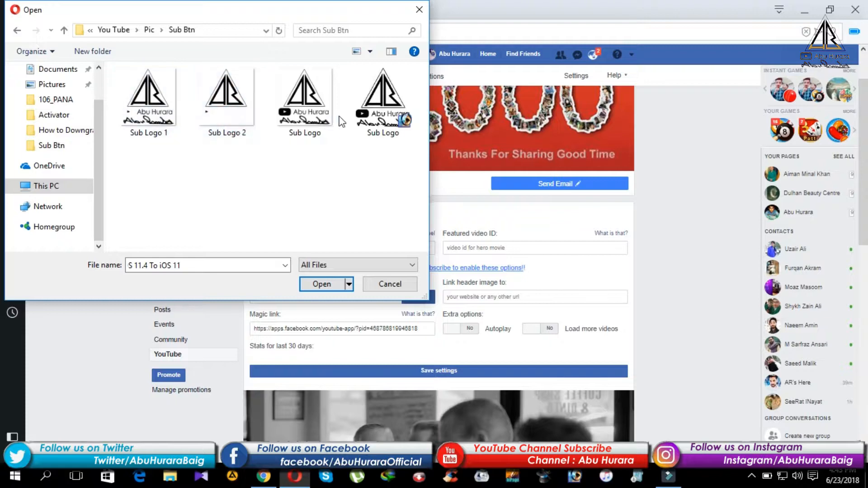
pyautogui.click(322, 123)
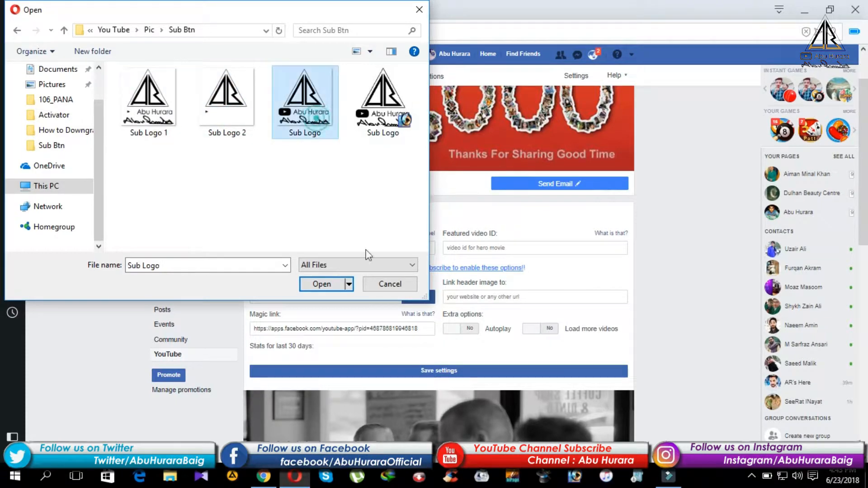
pyautogui.click(321, 284)
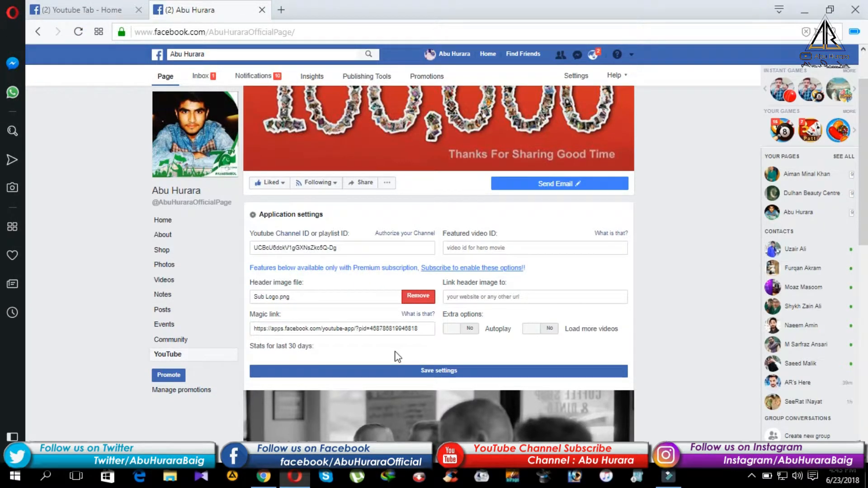
# Step: Review the application settings of the YouTube tab and save them
pyautogui.scroll(-2, 397, 357)
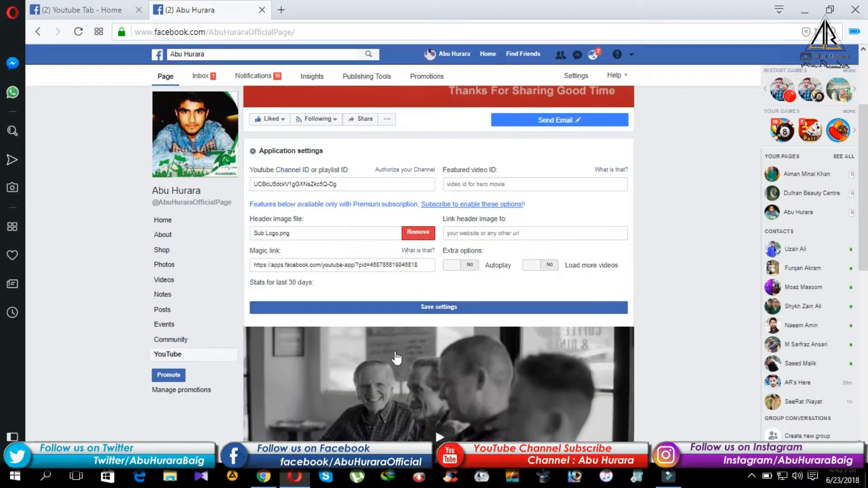
pyautogui.scroll(-7, 397, 358)
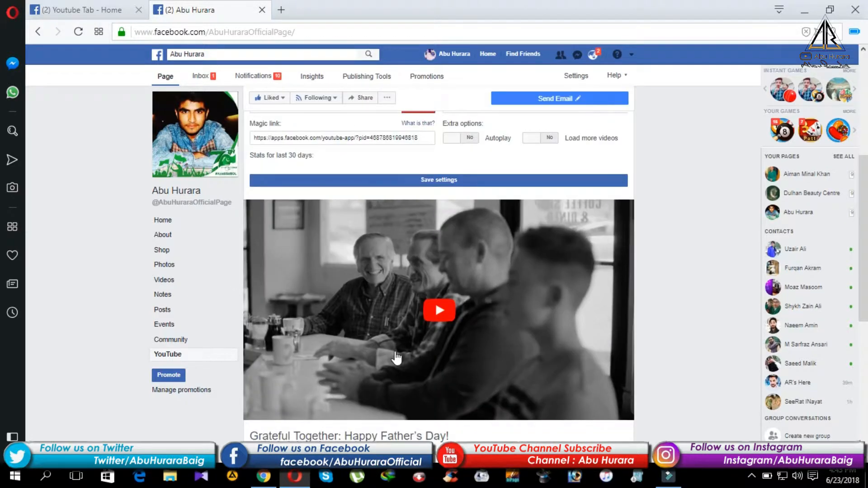
pyautogui.scroll(9, 397, 357)
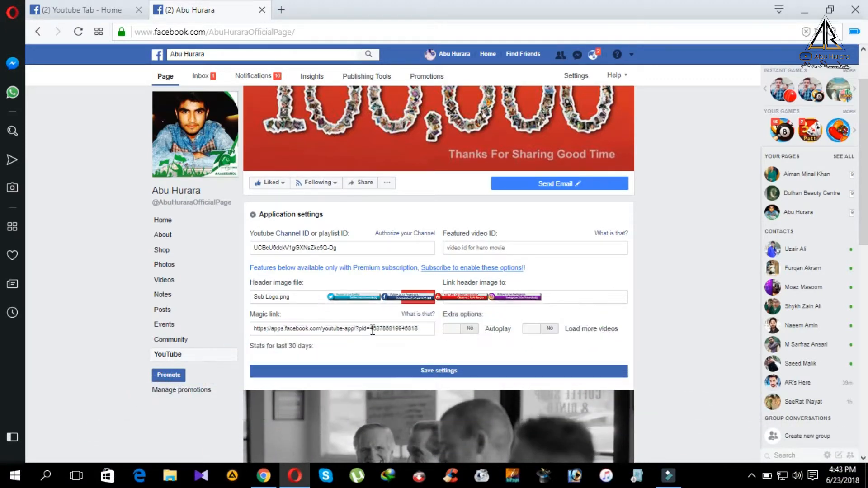
pyautogui.click(452, 372)
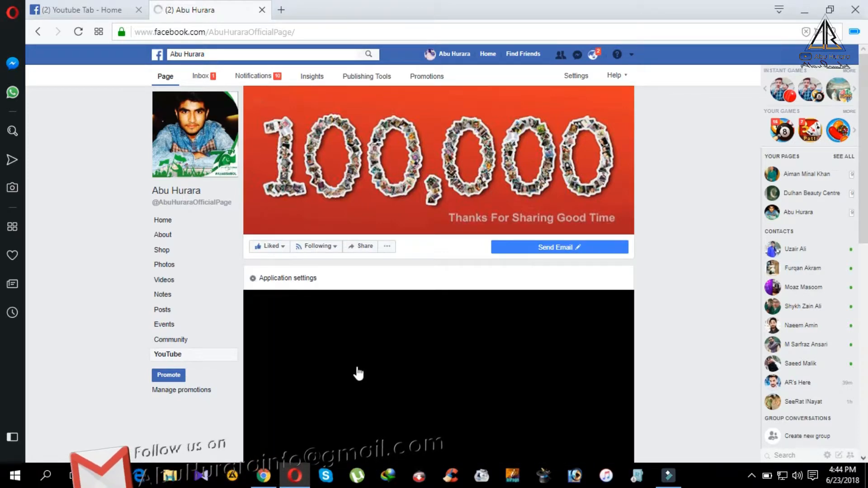
# Step: Examine the page's YouTube tab, including the featured video, the channel subscribe option and the video thumbnails
pyautogui.scroll(-1, 357, 379)
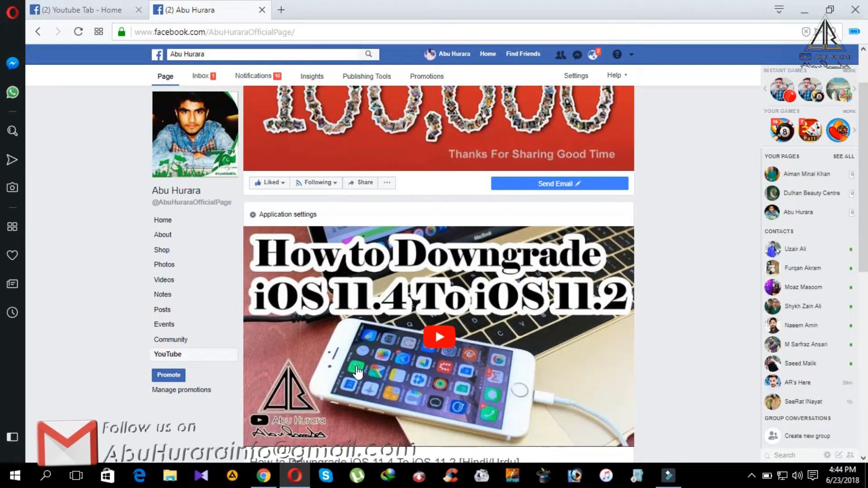
pyautogui.scroll(-2, 357, 372)
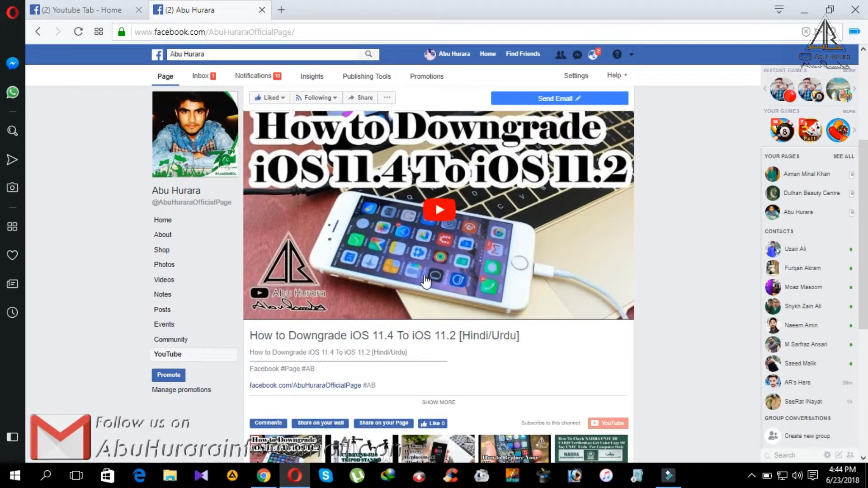
pyautogui.scroll(-6, 425, 305)
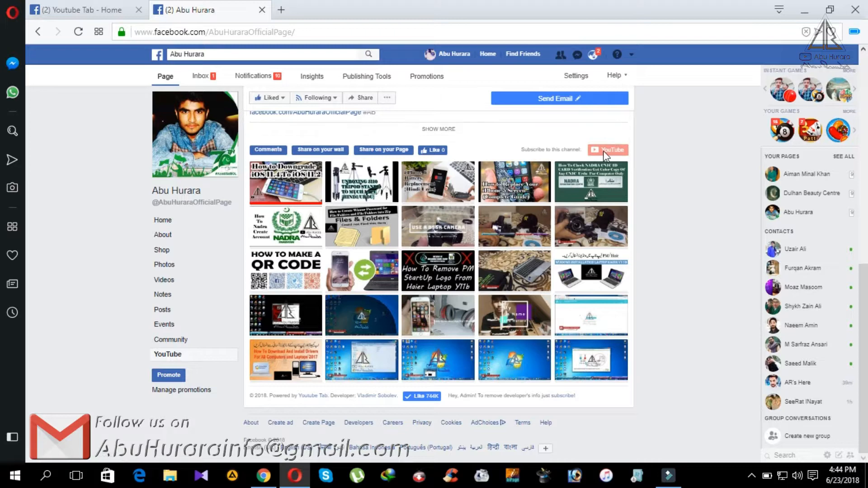
pyautogui.scroll(3, 604, 154)
pyautogui.scroll(6, 604, 156)
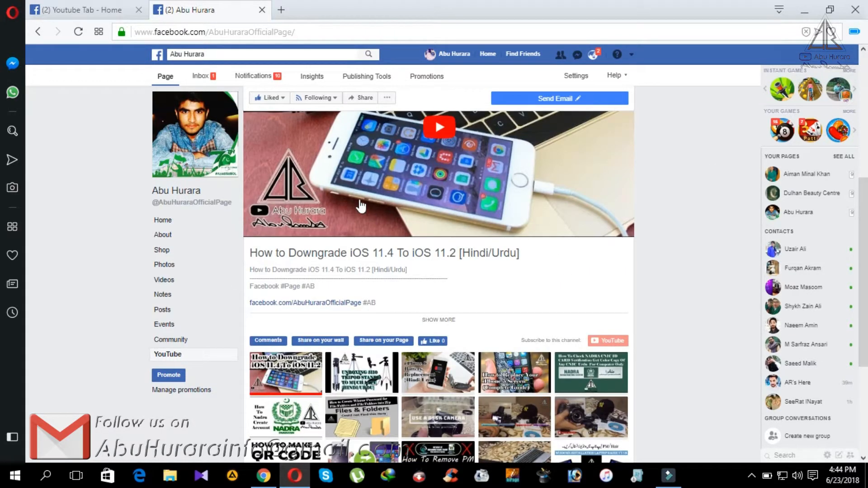
pyautogui.scroll(2, 360, 205)
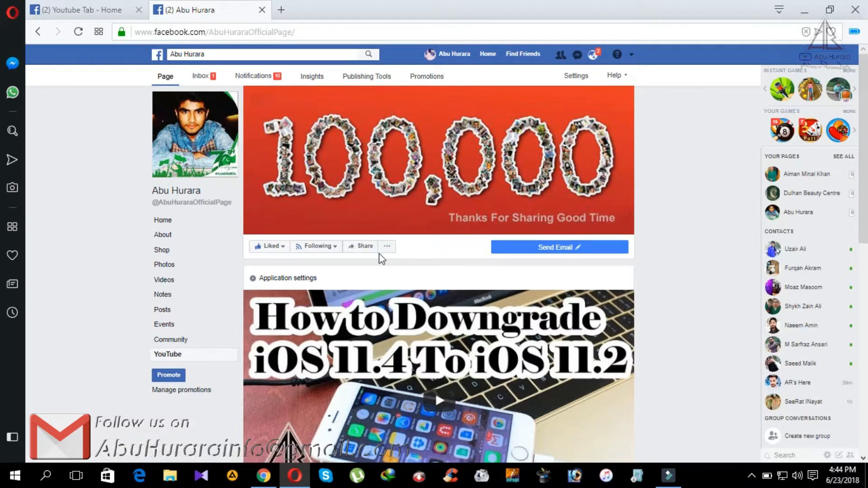
pyautogui.scroll(-3, 389, 265)
pyautogui.scroll(-1, 385, 271)
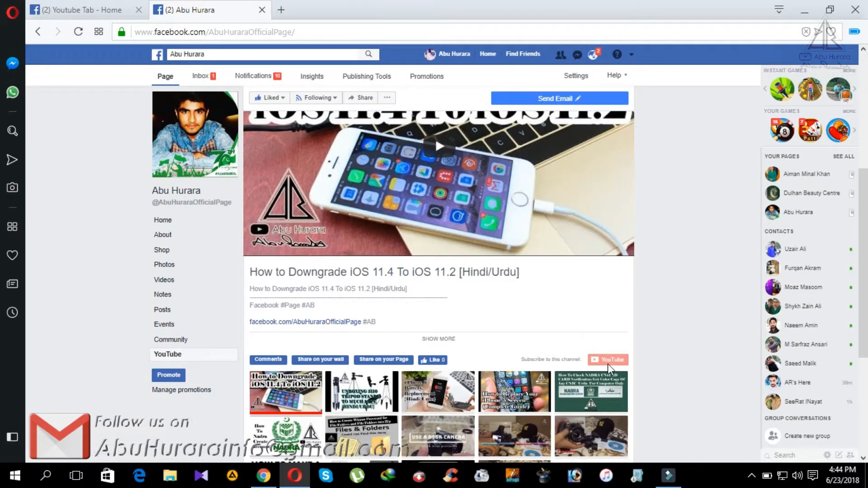